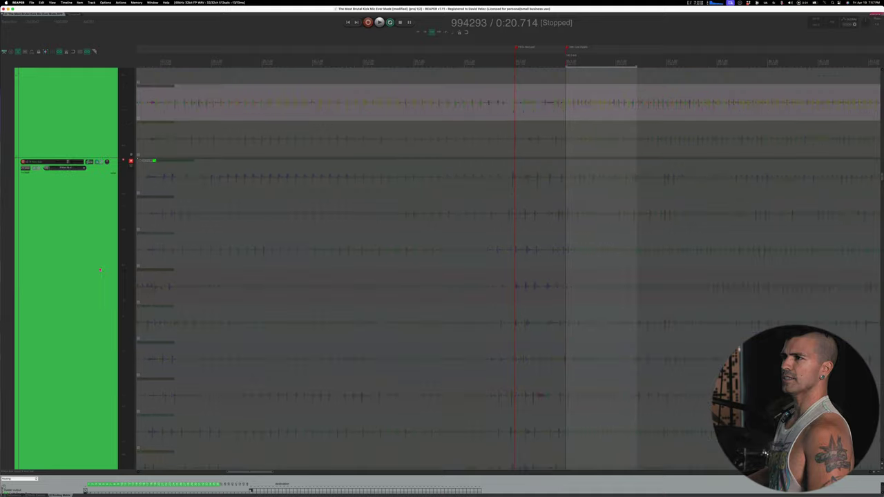
# Step: Solo the R Kick 19A track and play its takes from about 0:20.7
pyautogui.scroll(-5, 100, 269)
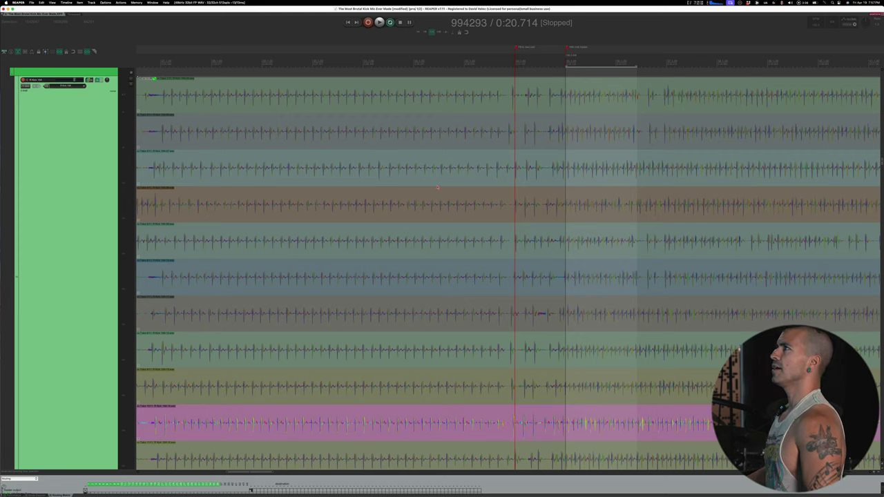
pyautogui.hscroll(-10, 508, 273)
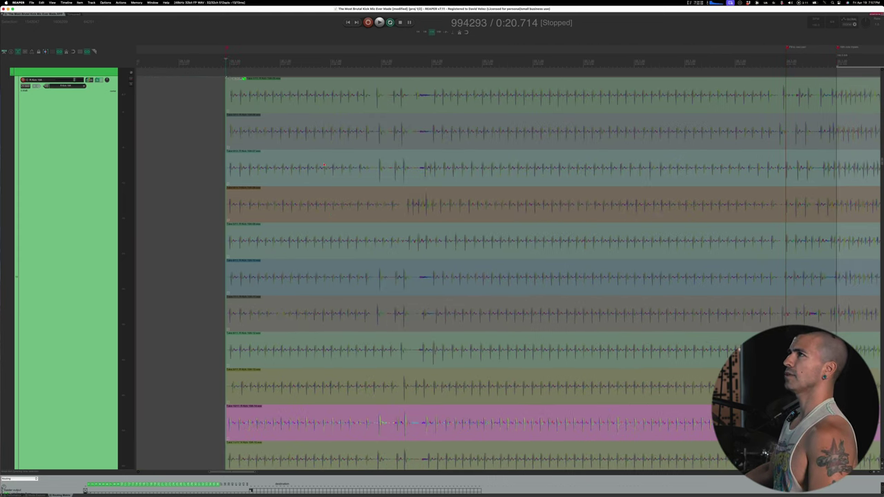
pyautogui.press('space')
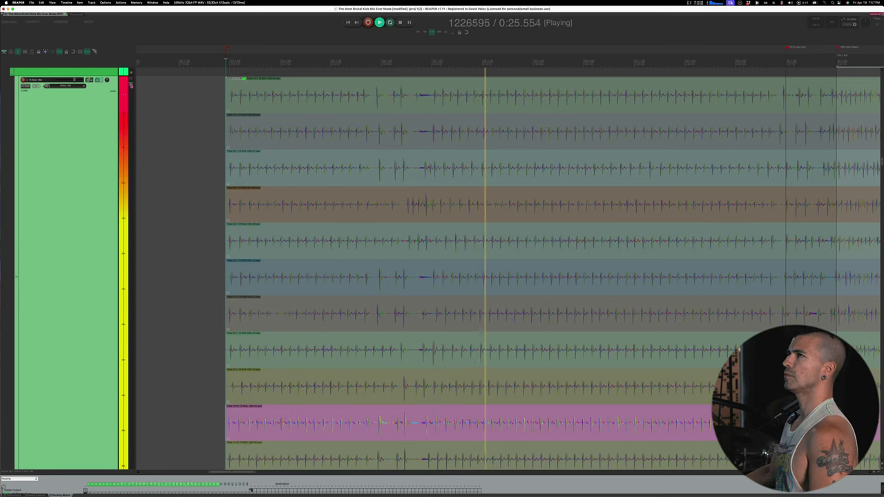
pyautogui.press('space')
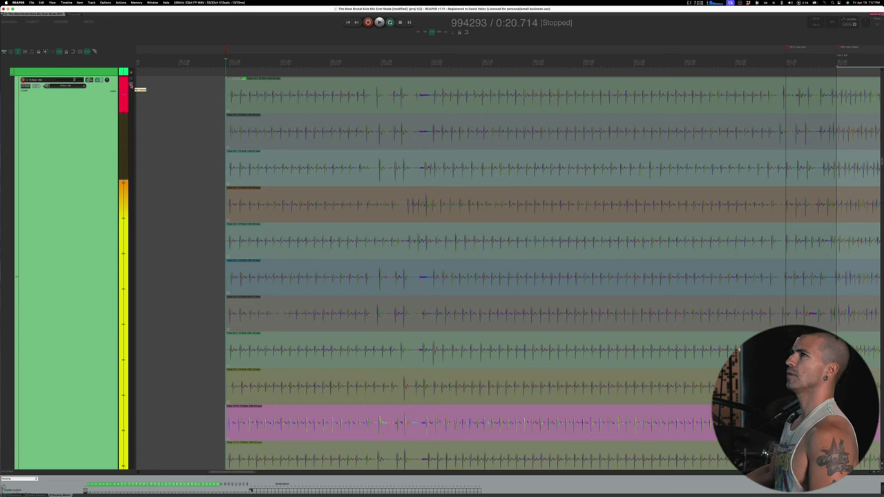
pyautogui.press('space')
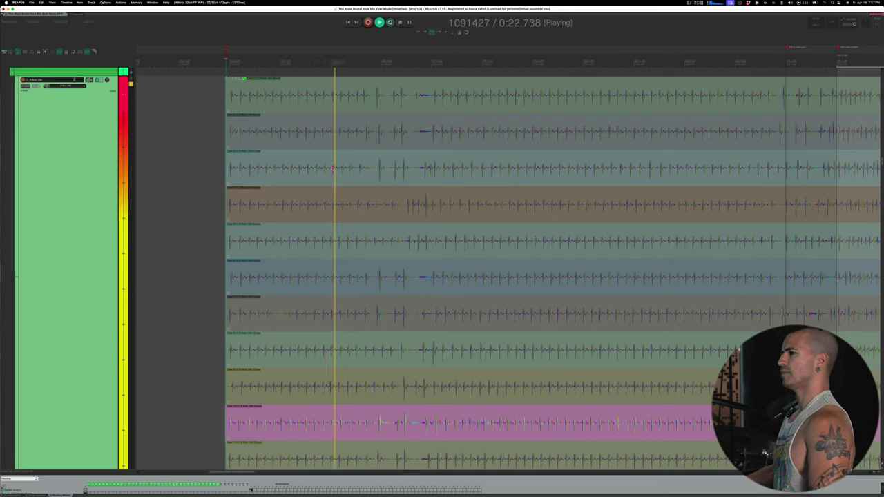
# Step: Move playback to the marked time selection at about 0:32 and audition the soloed kick there
pyautogui.hscroll(5, 379, 182)
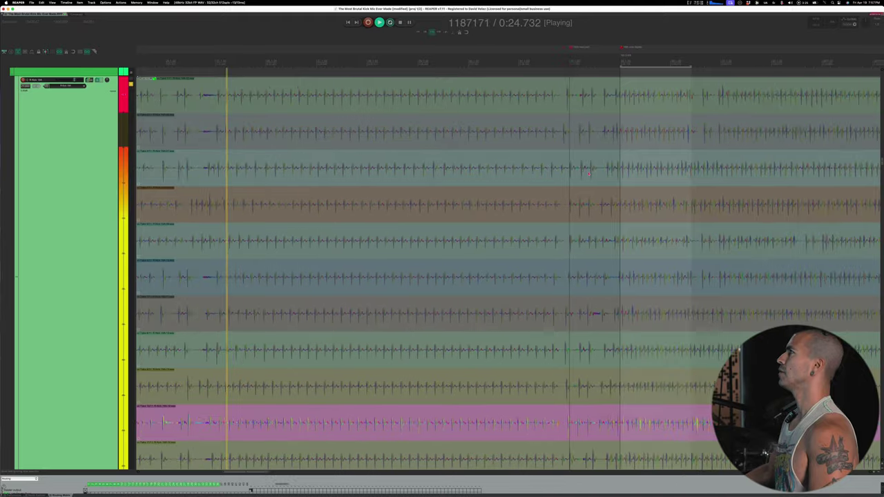
pyautogui.click(512, 131)
pyautogui.press('space')
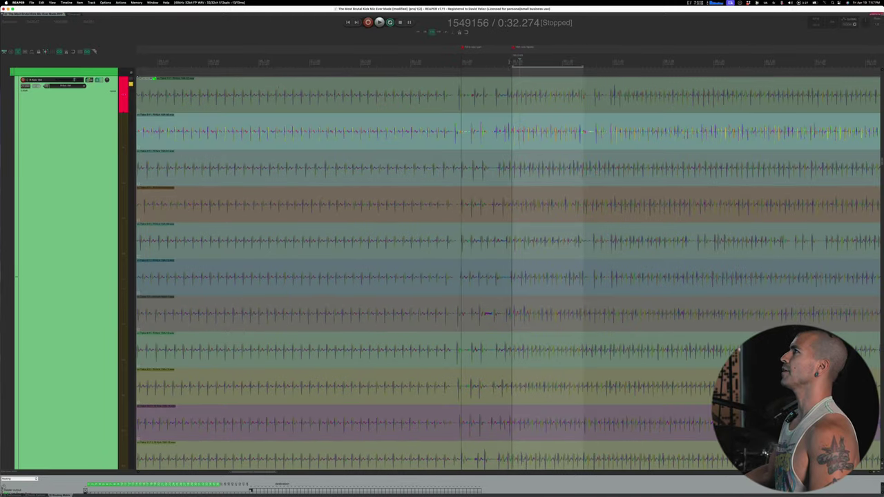
pyautogui.press('space')
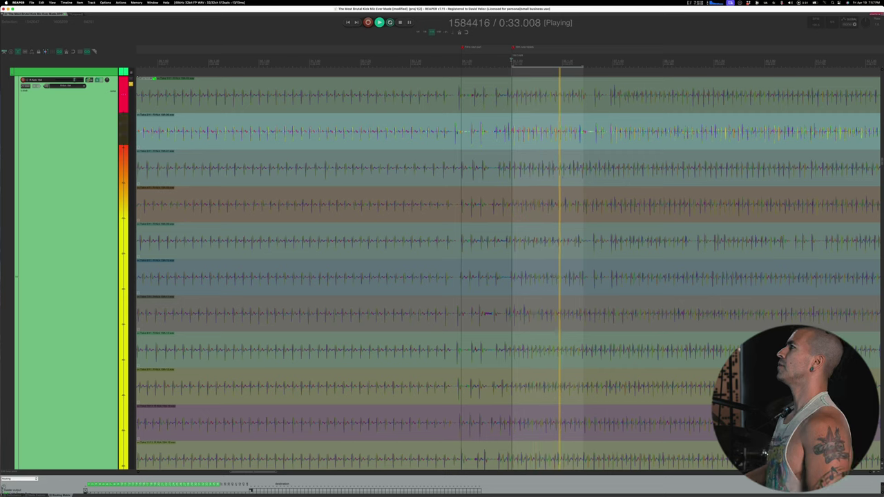
pyautogui.press('space')
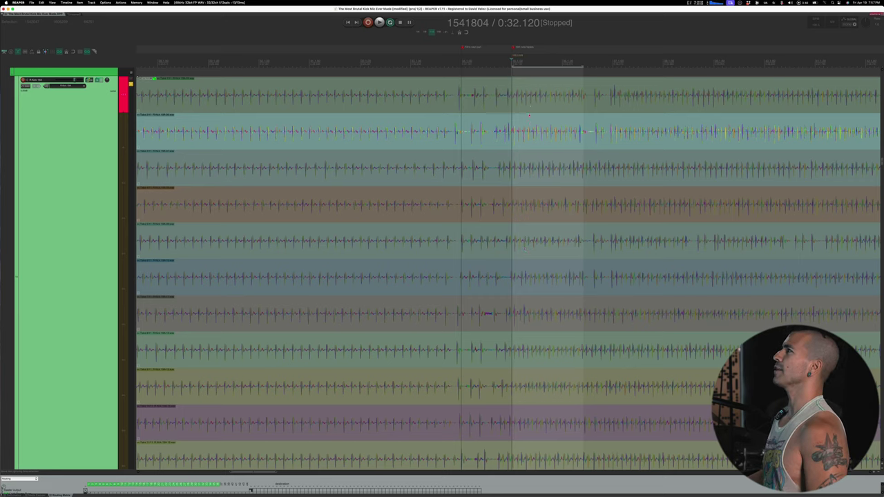
# Step: Look through the other drum tracks' takes around the time selection and return to the R Kick 19A track
pyautogui.hotkey('ctrl', 'Tab')
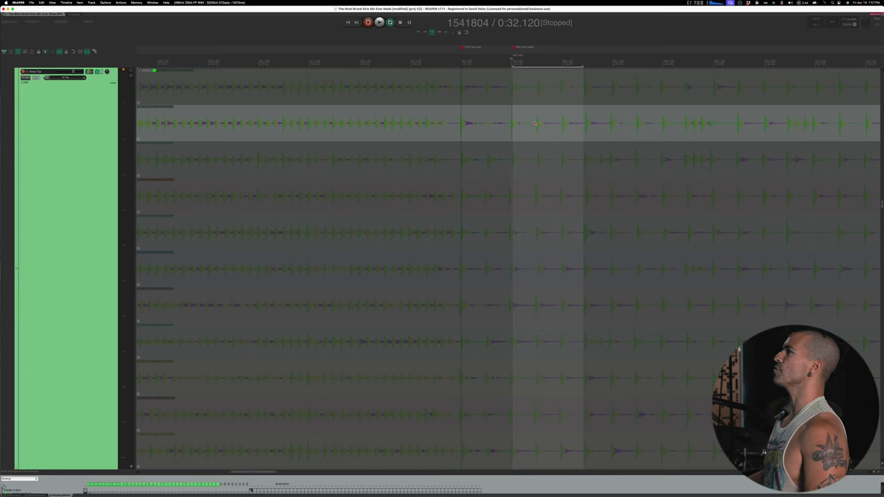
pyautogui.hotkey('ctrl', 'Tab')
pyautogui.hotkey('ctrl', 'Tab')
pyautogui.hotkey('ctrl', 'Tab')
pyautogui.hotkey('ctrl', 'Tab')
pyautogui.hotkey('ctrl', 'Tab')
pyautogui.hotkey('ctrl', 'Tab')
pyautogui.hotkey('ctrl', 'Tab')
pyautogui.hotkey('ctrl', 'Tab')
pyautogui.hotkey('ctrl', 'Tab')
pyautogui.hotkey('ctrl', 'Tab')
pyautogui.hotkey('ctrl', 'Tab')
pyautogui.hotkey('ctrl', 'Tab')
pyautogui.hotkey('ctrl', 'Tab')
pyautogui.hotkey('ctrl', 'Tab')
pyautogui.hotkey('ctrl', 'Tab')
pyautogui.hotkey('ctrl', 'Tab')
pyautogui.hotkey('ctrl', 'Tab')
pyautogui.hotkey('ctrl', 'Tab')
pyautogui.hotkey('ctrl', 'Tab')
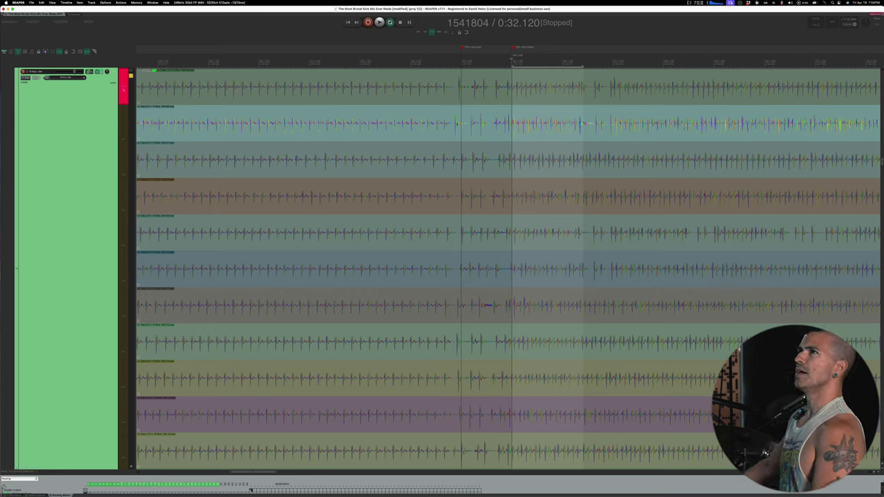
# Step: Reset the R Kick 19A peak meter, then enable Drum Leveler in the track's effects chain and audition it
pyautogui.click(125, 87)
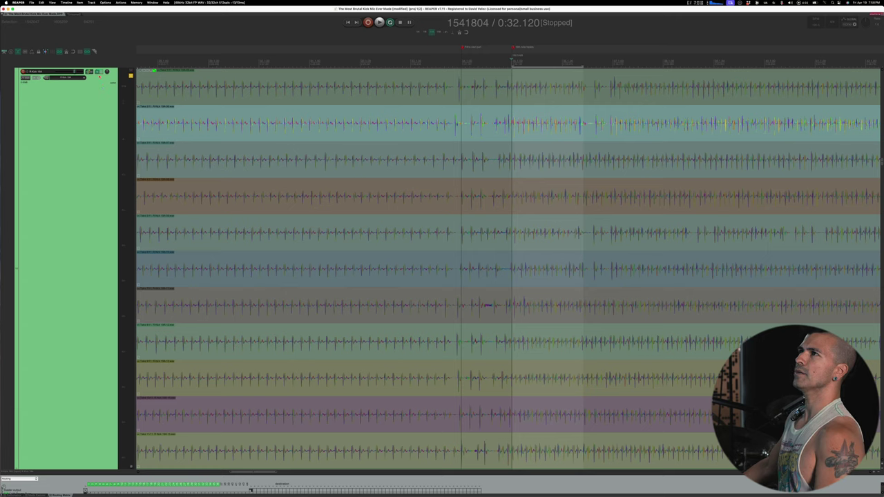
pyautogui.click(98, 72)
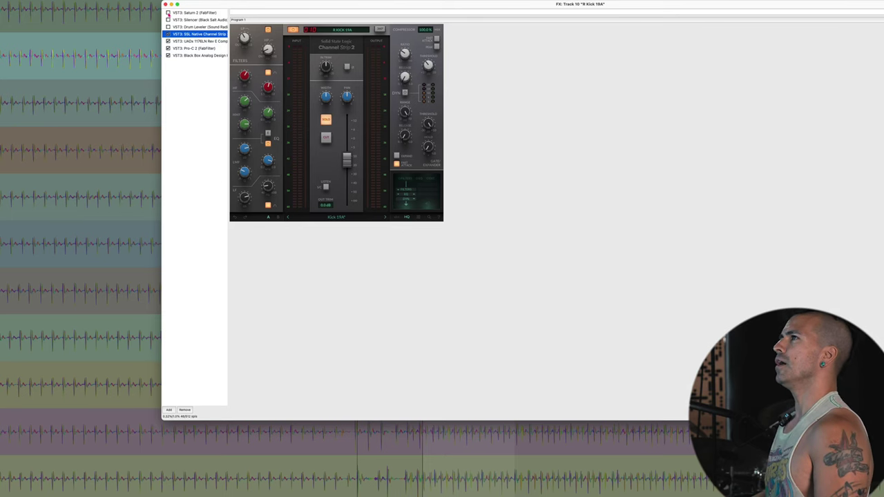
pyautogui.click(184, 27)
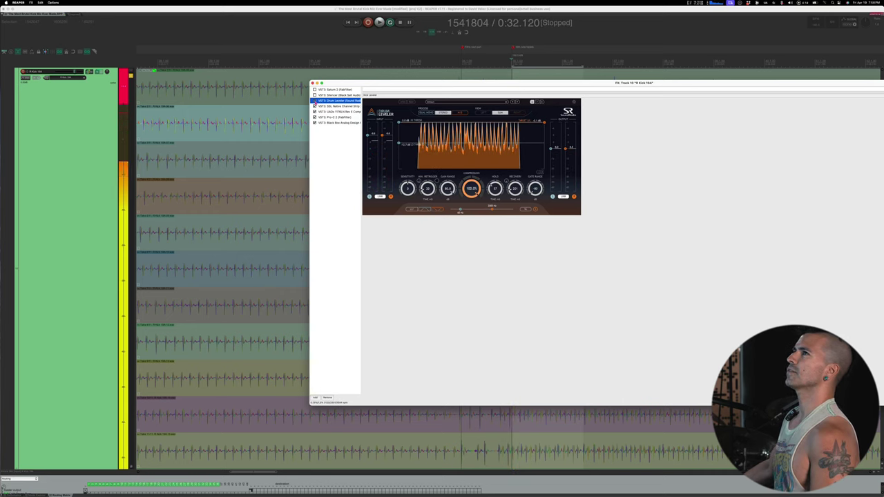
pyautogui.press('space')
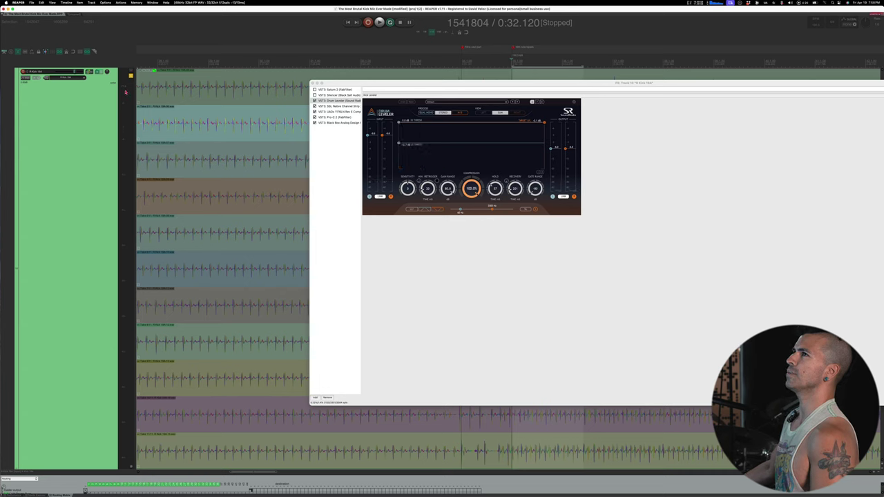
pyautogui.press('space')
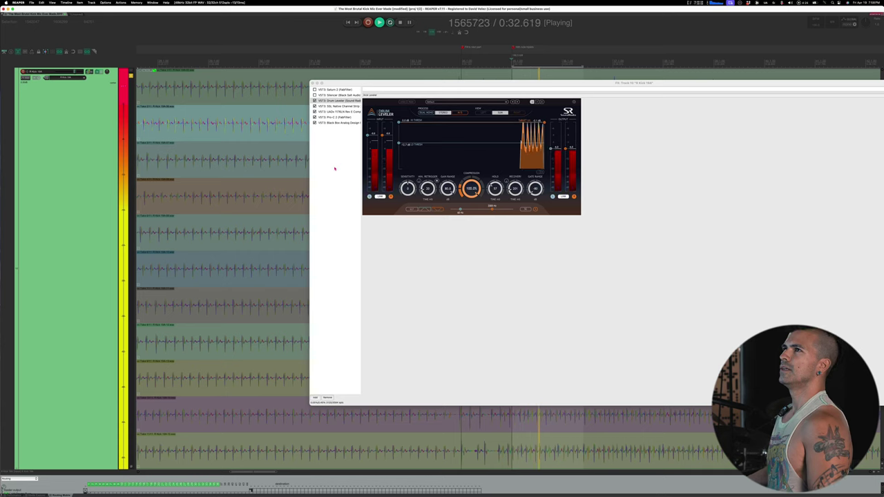
pyautogui.press('space')
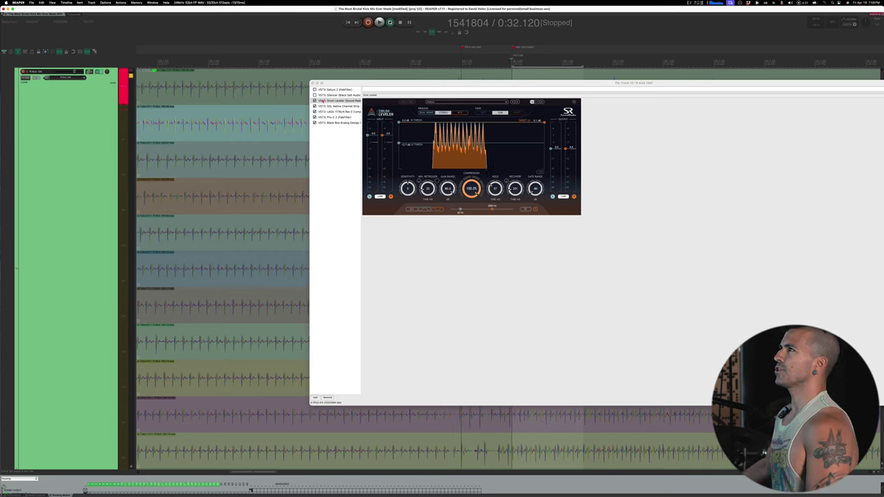
# Step: Enable the Silencer effect on the kick track and audition its debleeding over the time selection
pyautogui.click(325, 95)
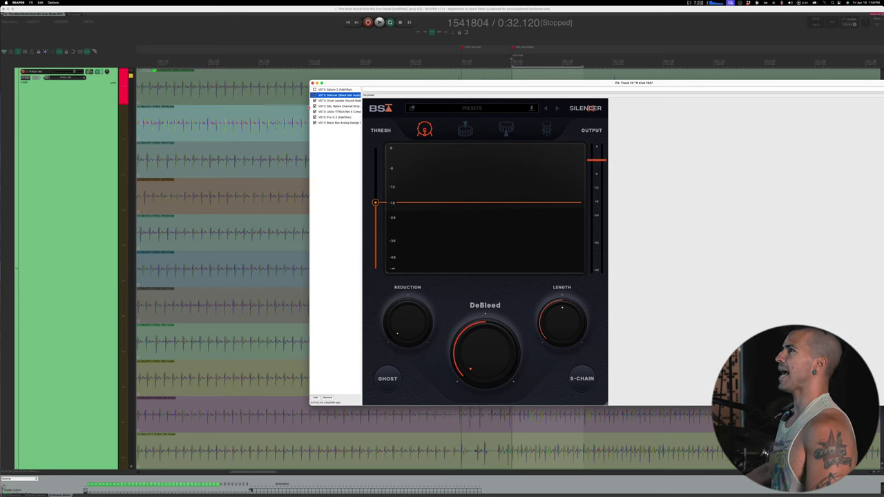
pyautogui.press('space')
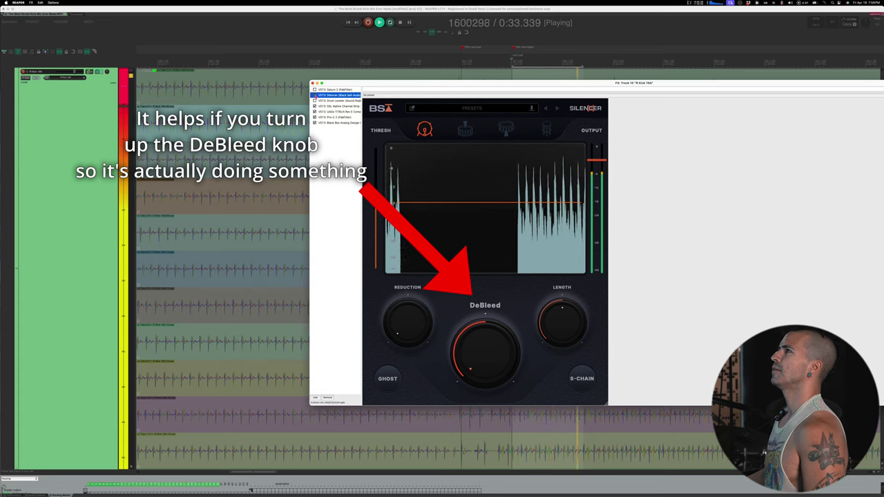
pyautogui.press('space')
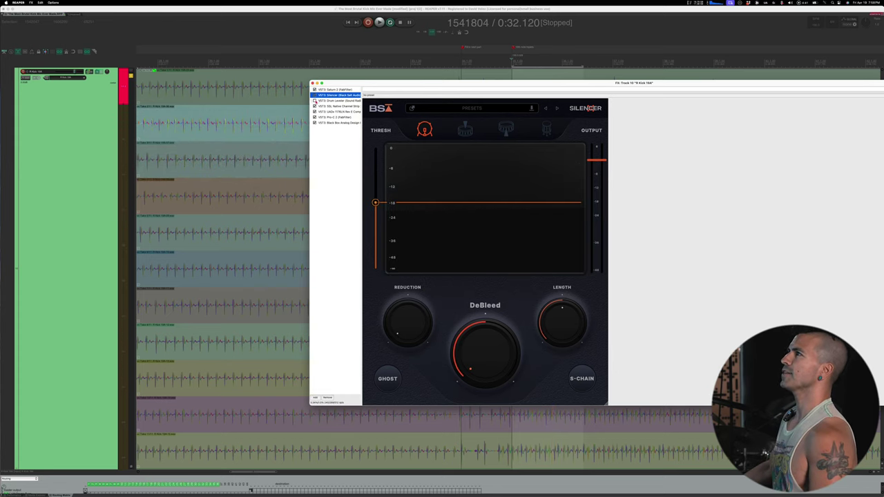
# Step: Examine the Warm Tape drive and dynamics settings in Saturn 2 and close the effects chain
pyautogui.click(329, 89)
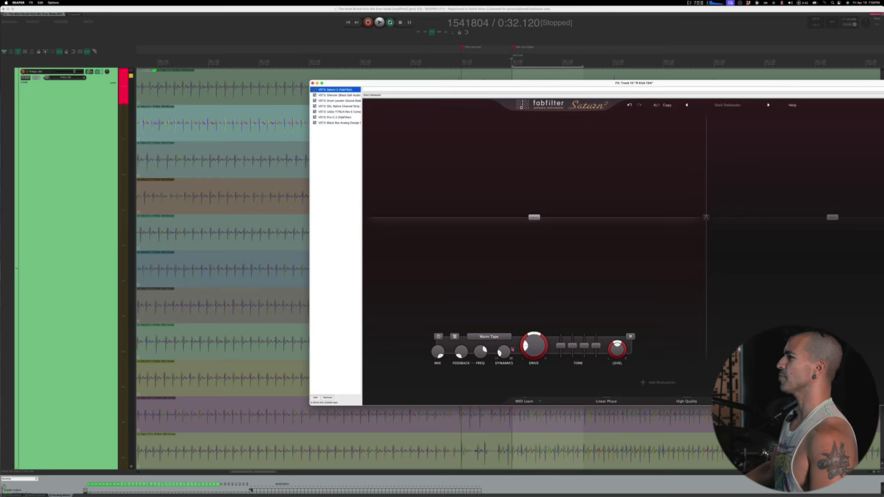
pyautogui.moveTo(502, 353)
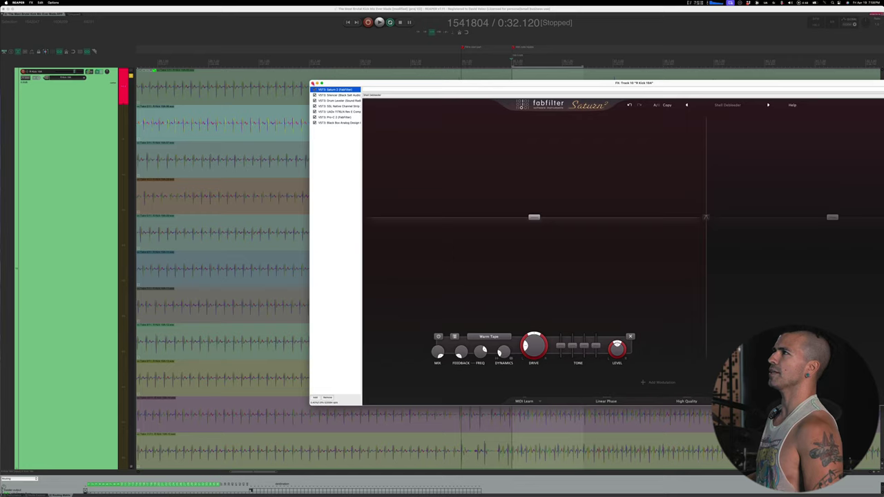
pyautogui.click(312, 83)
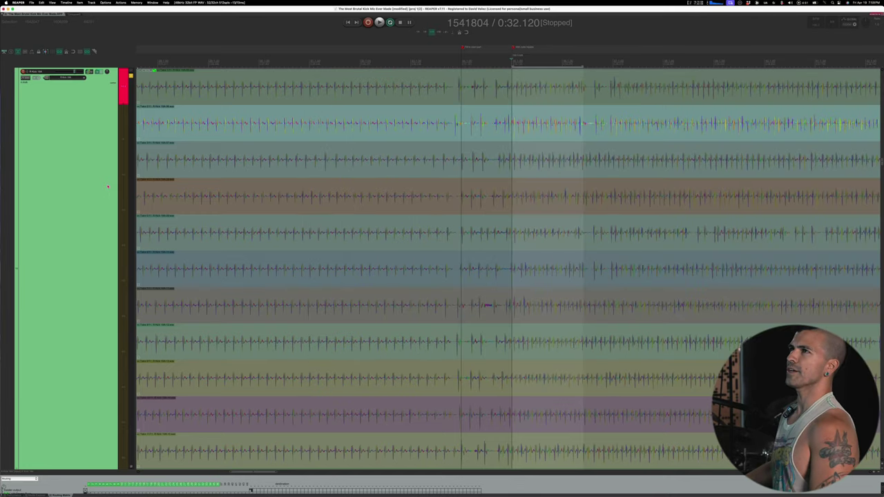
# Step: Reopen the kick track's effects chain and examine the EQ settings of the SSL Native Channel Strip 2
pyautogui.press('f')
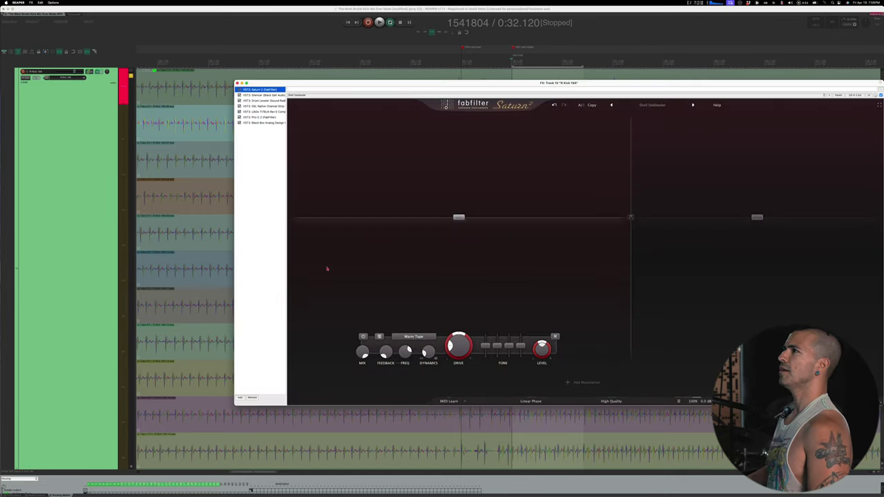
pyautogui.click(262, 106)
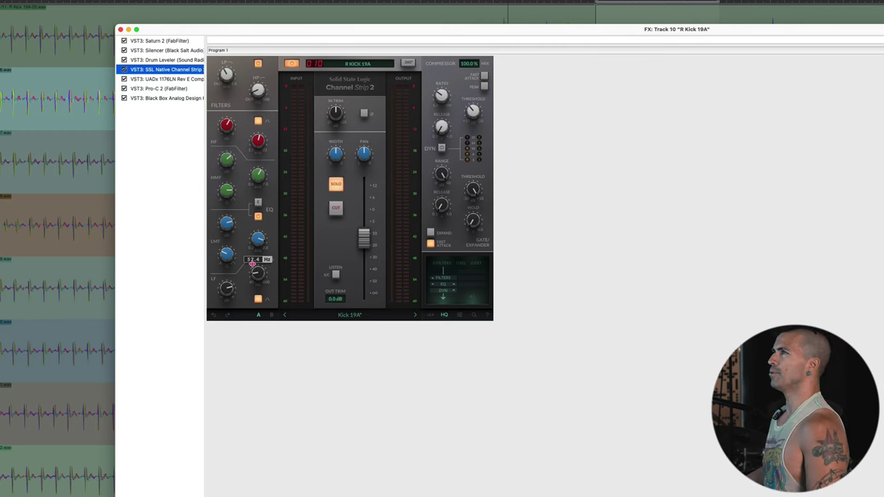
pyautogui.click(164, 80)
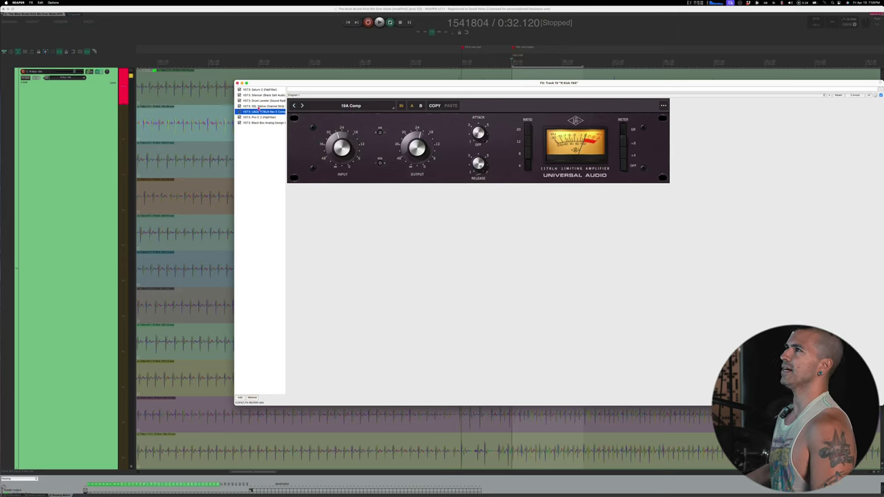
pyautogui.click(260, 105)
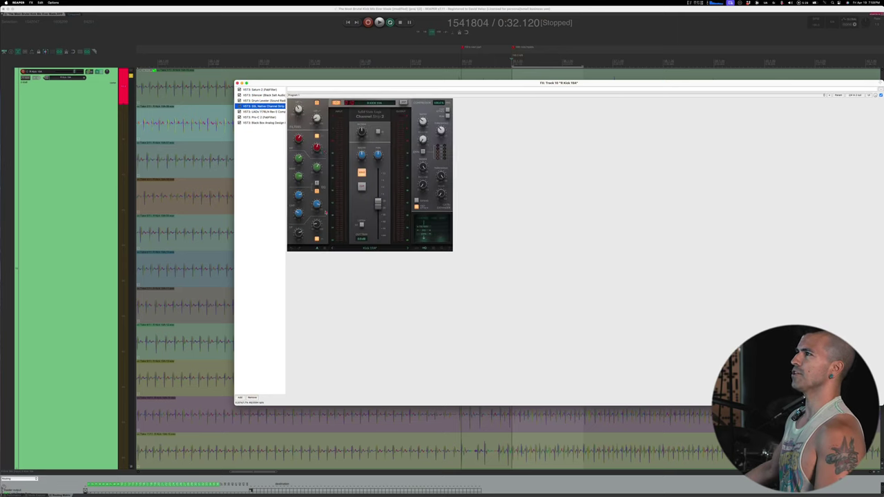
# Step: Show the UADx 1176LN compressor, bypass Pro-C 2 and the Black Box effect, and audition the kick through the compressor
pyautogui.click(261, 111)
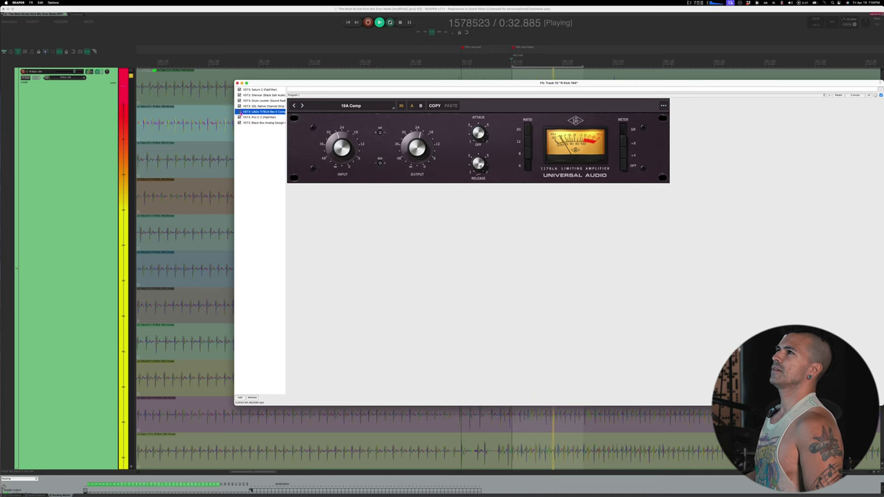
pyautogui.click(239, 117)
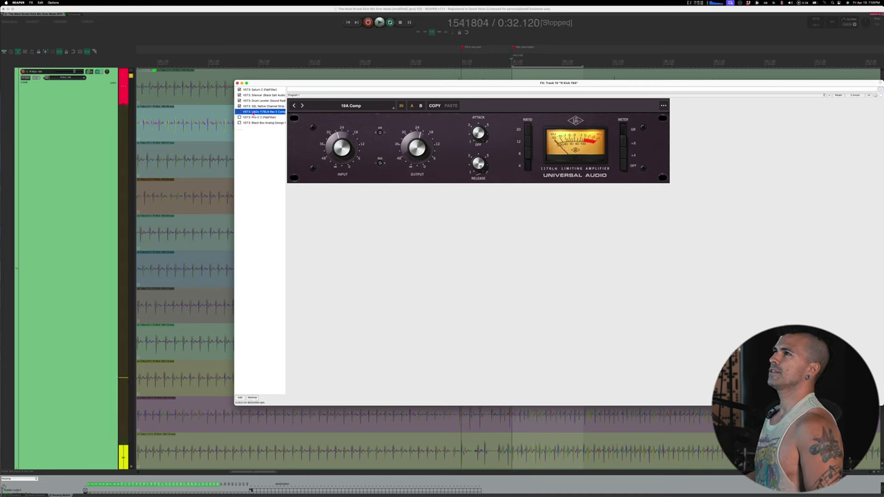
pyautogui.click(239, 122)
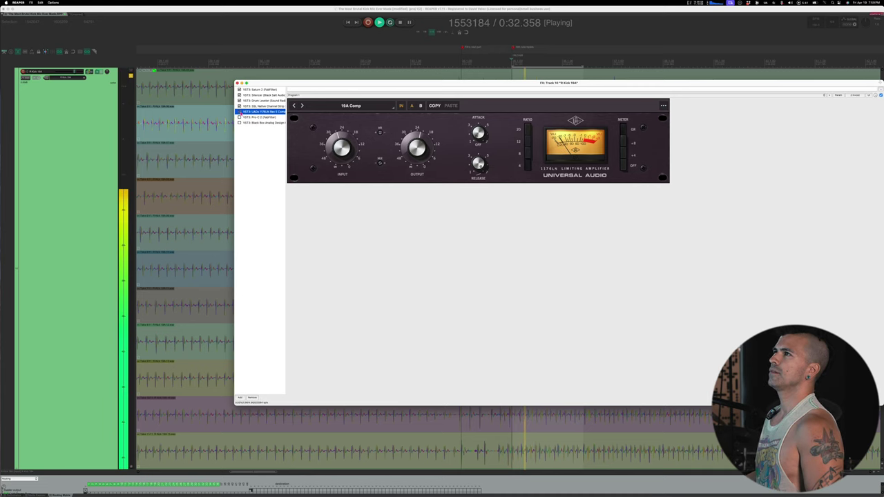
pyautogui.press('space')
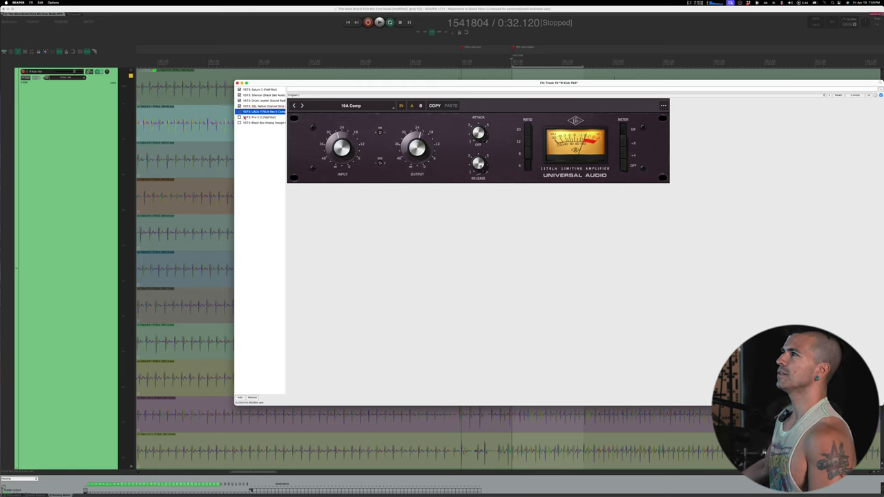
pyautogui.press('space')
pyautogui.press('space')
# Step: Enable Pro-C 2 in the kick track's effects chain and audition its compression
pyautogui.click(245, 118)
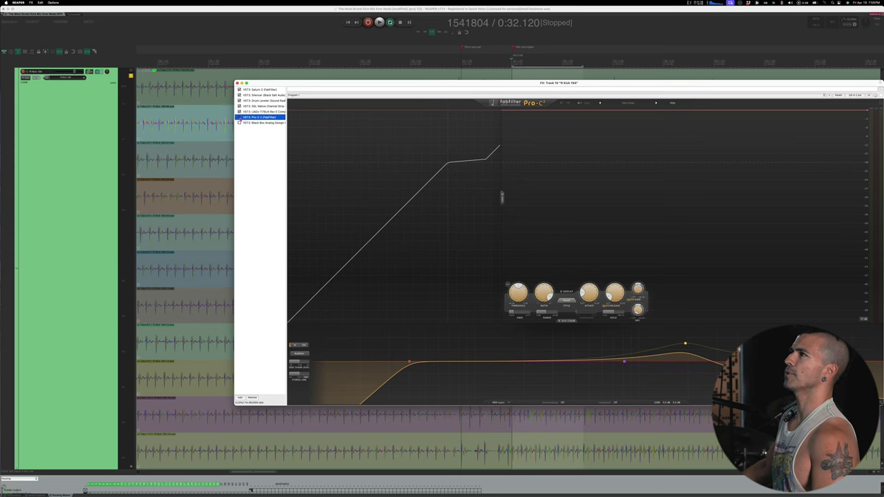
pyautogui.press('space')
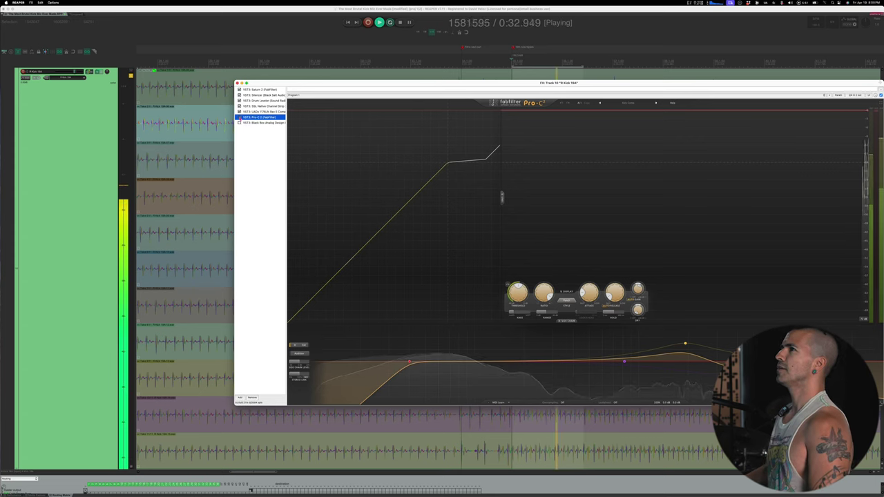